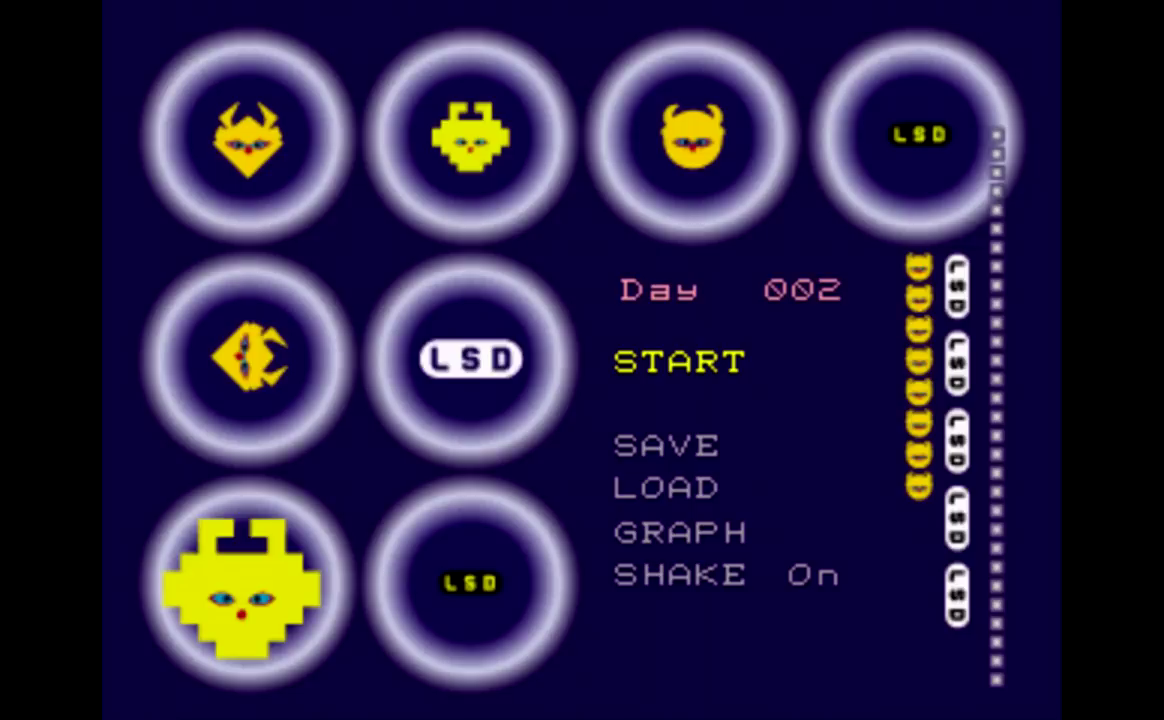
key(Return)
key(Return)
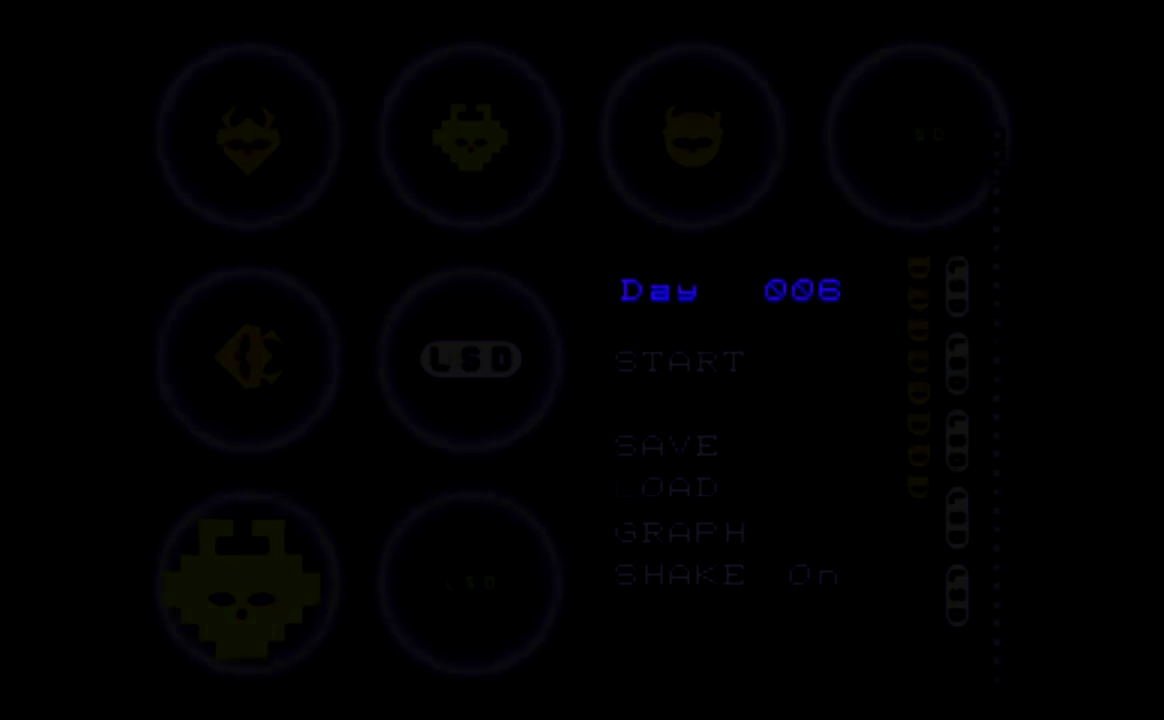